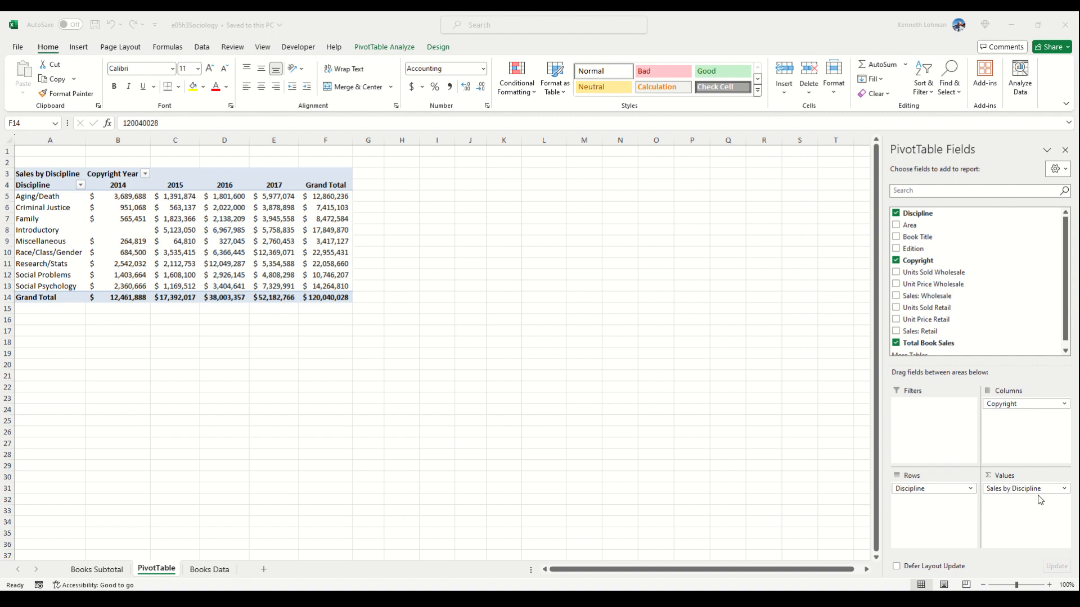
- Add the Edition field to the PivotTable and place it in the Filters area
{"action": "left_click", "coordinate": [898, 249]}
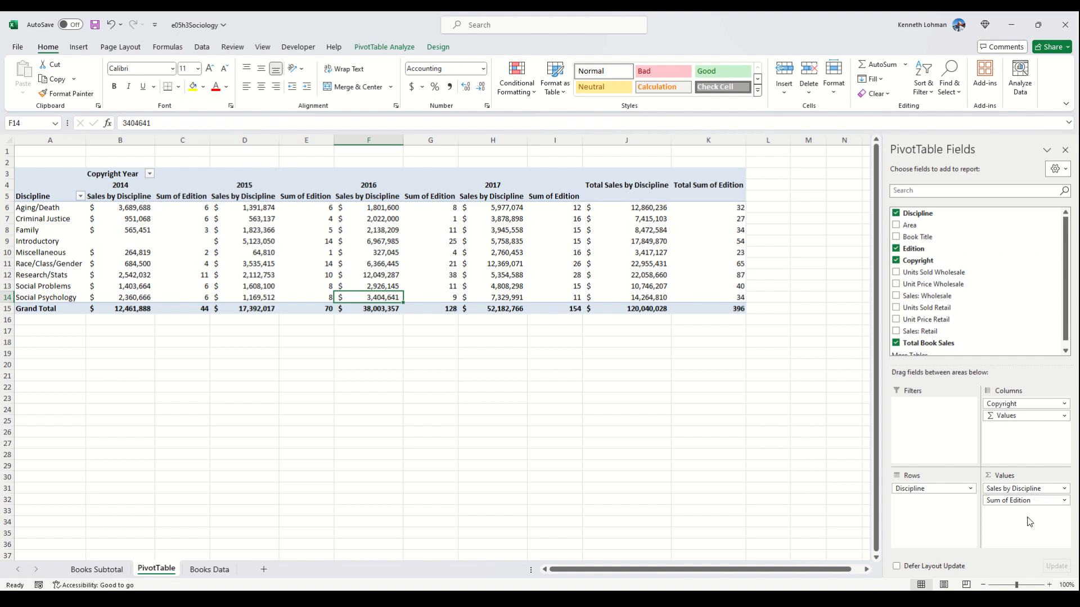
{"action": "left_click_drag", "start_coordinate": [1025, 505], "coordinate": [909, 405]}
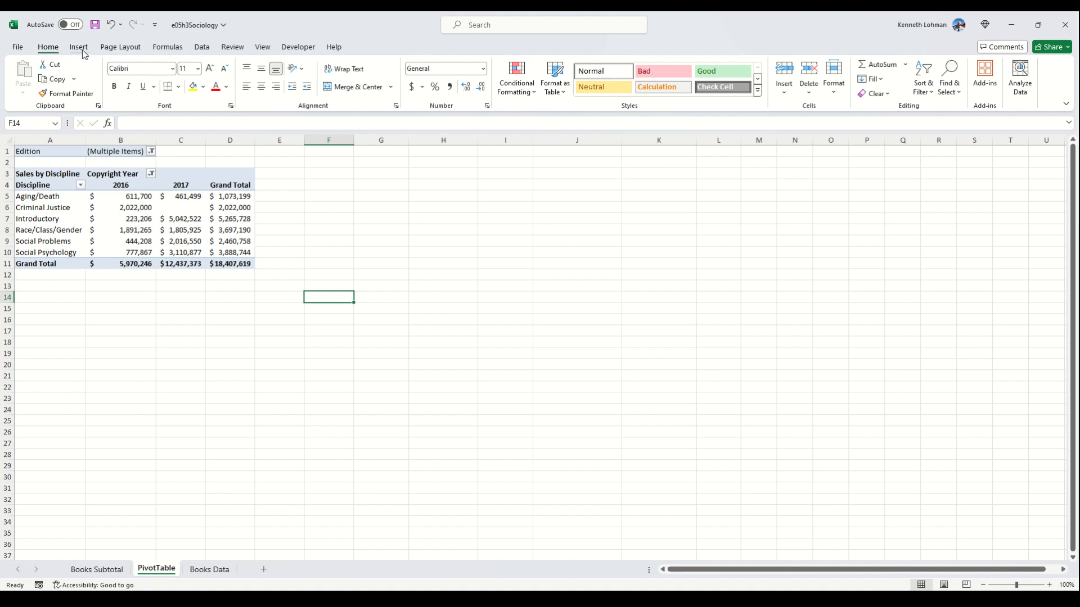
- Insert a Discipline slicer for the PivotTable and use it to exclude Aging/Death
{"action": "left_click", "coordinate": [188, 273]}
{"action": "left_click", "coordinate": [179, 225]}
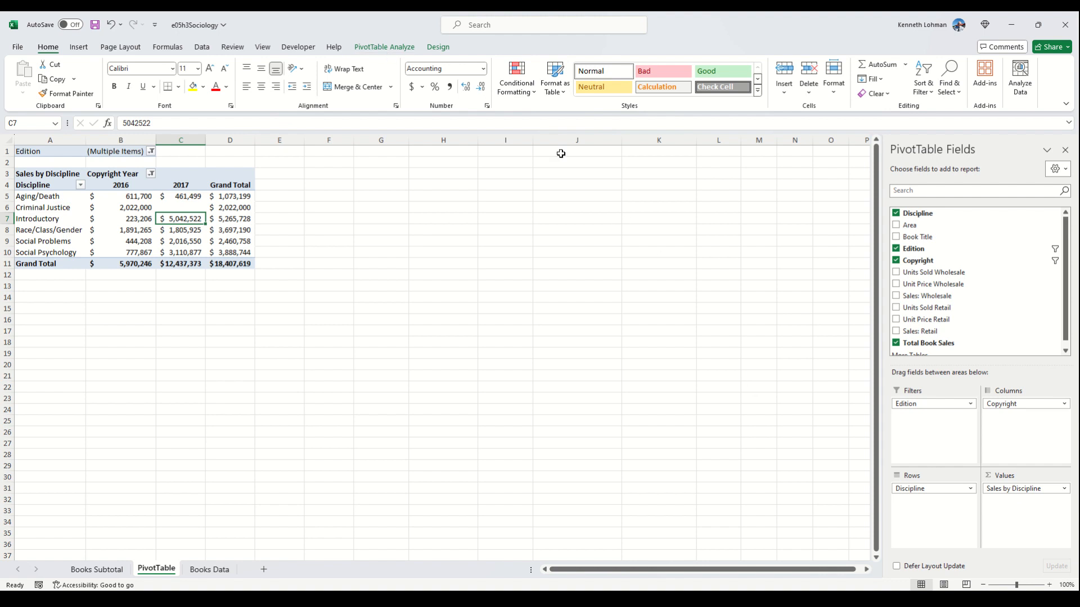
{"action": "left_click", "coordinate": [401, 49]}
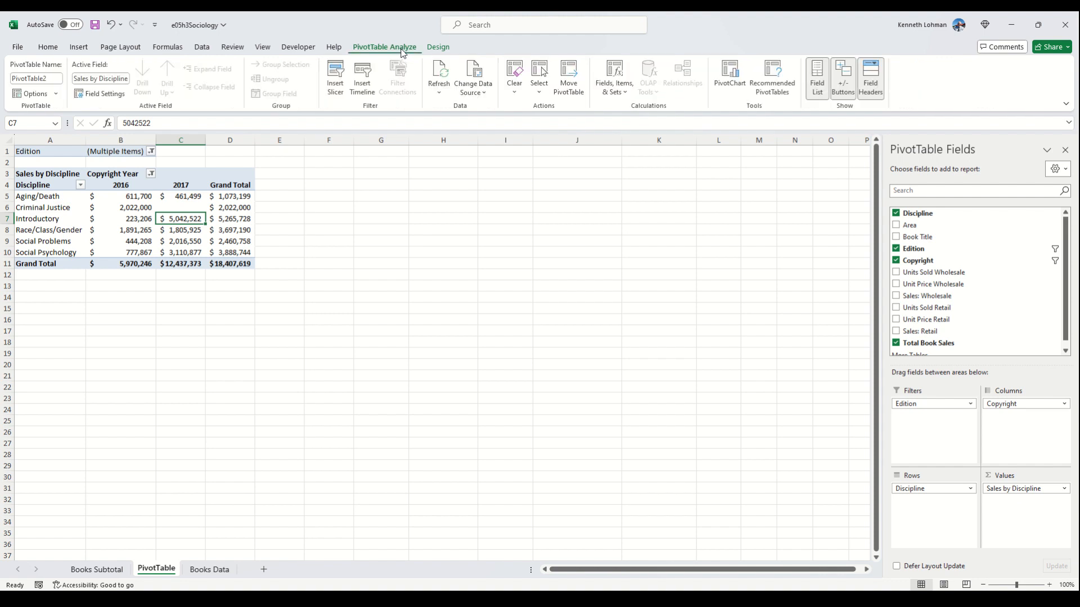
{"action": "left_click", "coordinate": [342, 90]}
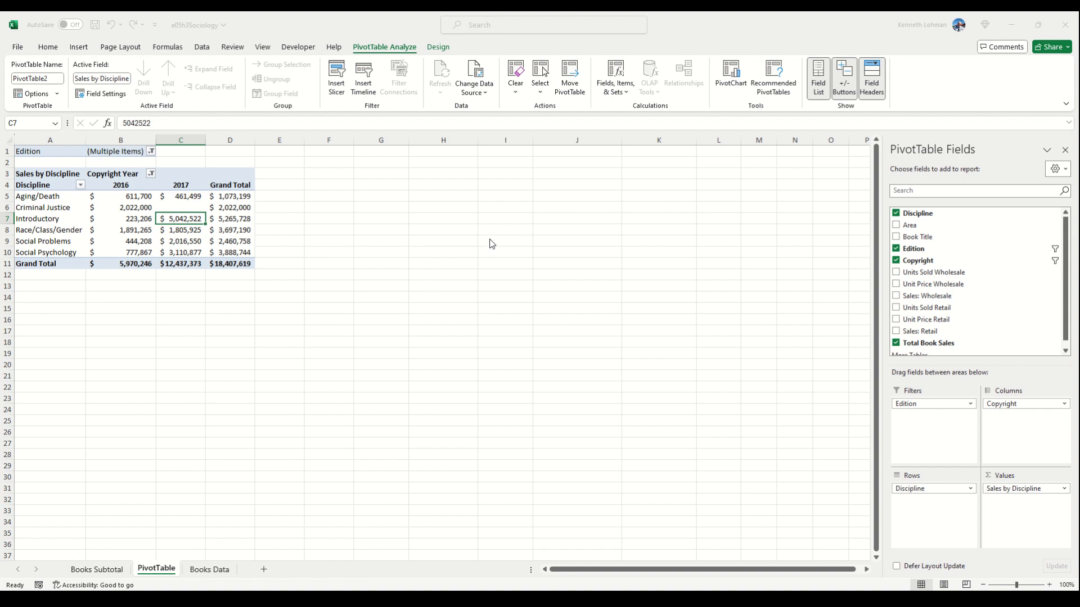
{"action": "left_click", "coordinate": [532, 438]}
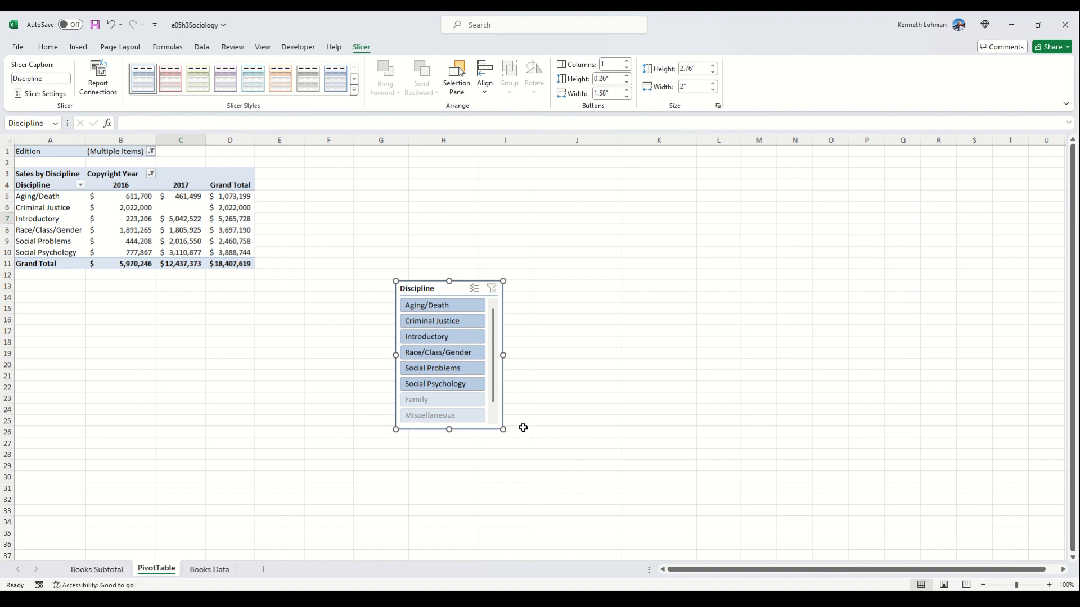
{"action": "left_click", "coordinate": [457, 305], "text": "ctrl"}
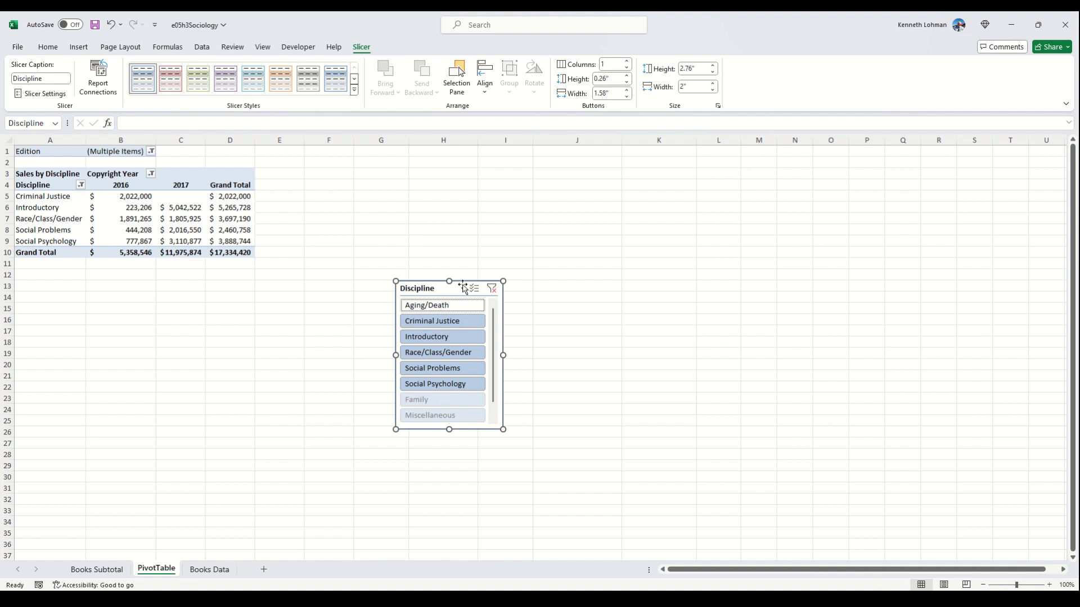
- Move the Discipline slicer up beside the PivotTable, starting at row 3, and arrange its buttons in 2 columns
{"action": "left_click_drag", "start_coordinate": [457, 287], "coordinate": [355, 176]}
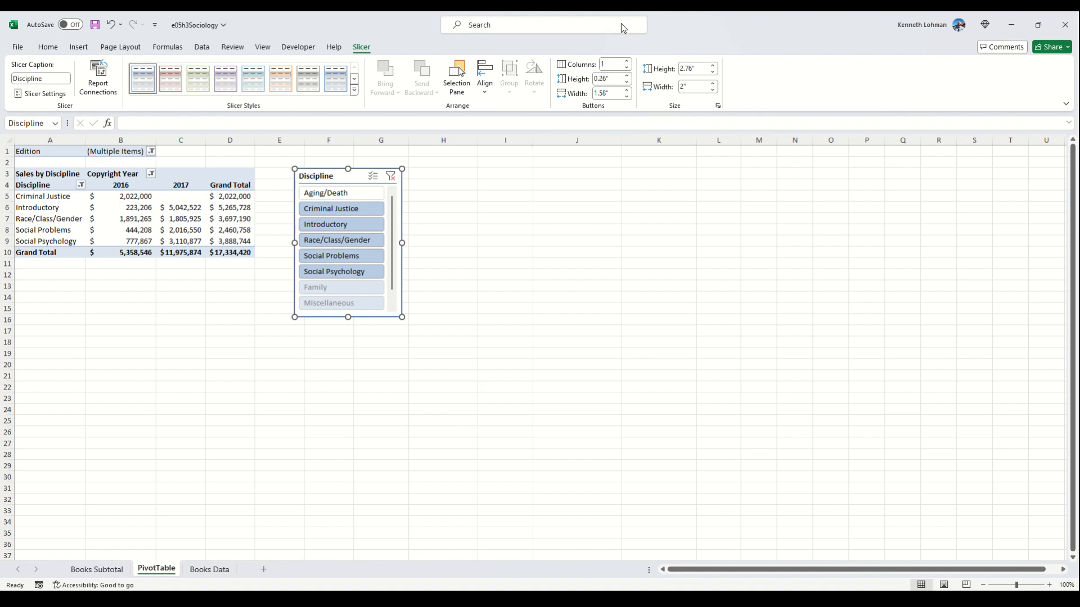
{"action": "left_click", "coordinate": [627, 61]}
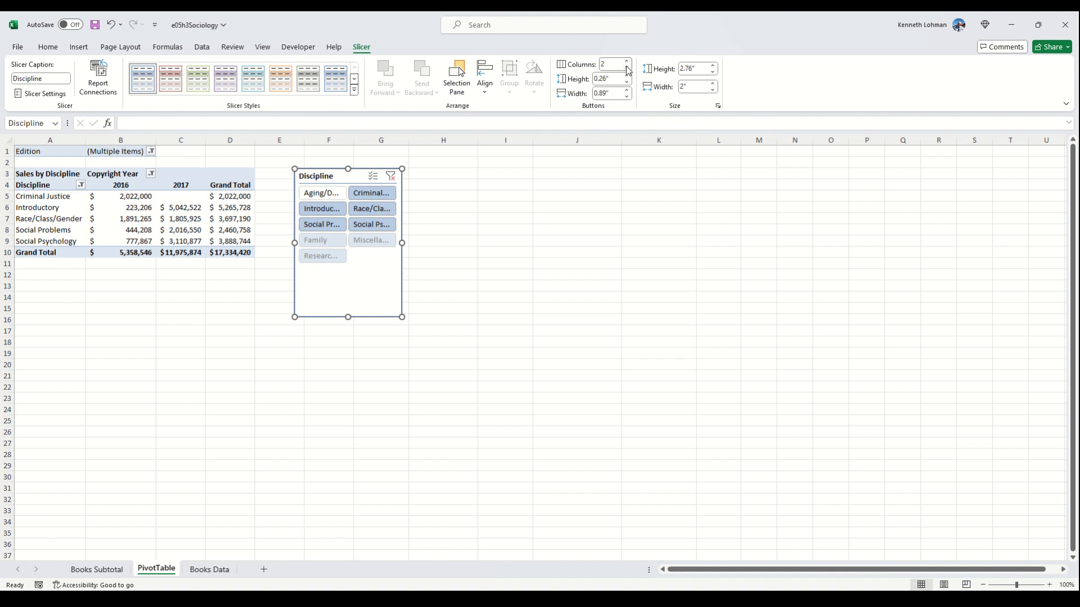
{"action": "left_click", "coordinate": [696, 85]}
{"action": "type", "text": "1.5"}
{"action": "key", "text": "Return"}
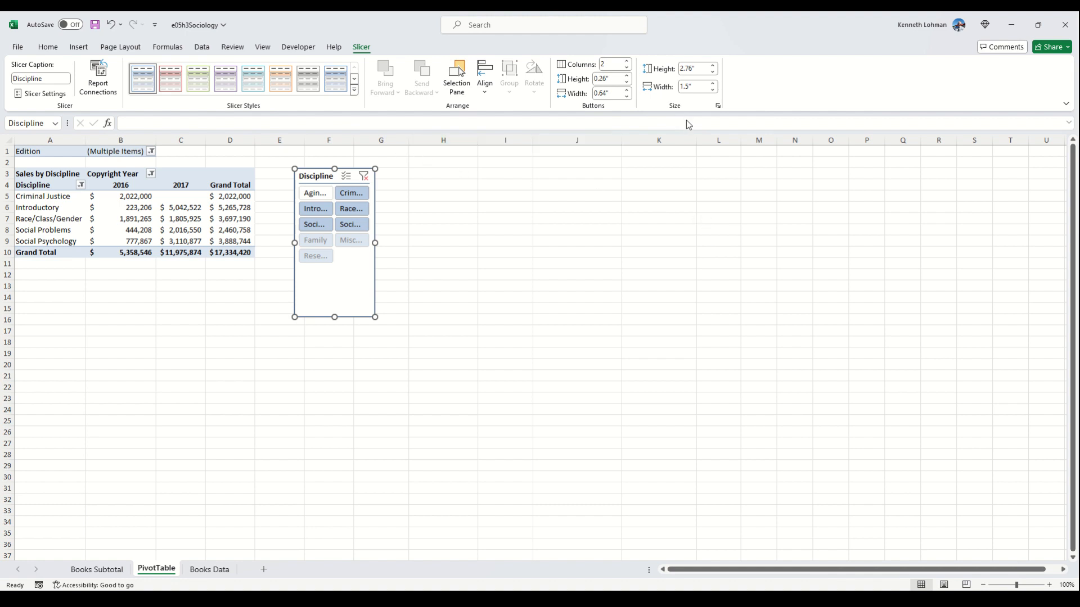
{"action": "type", "text": "2"}
{"action": "key", "text": "Return"}
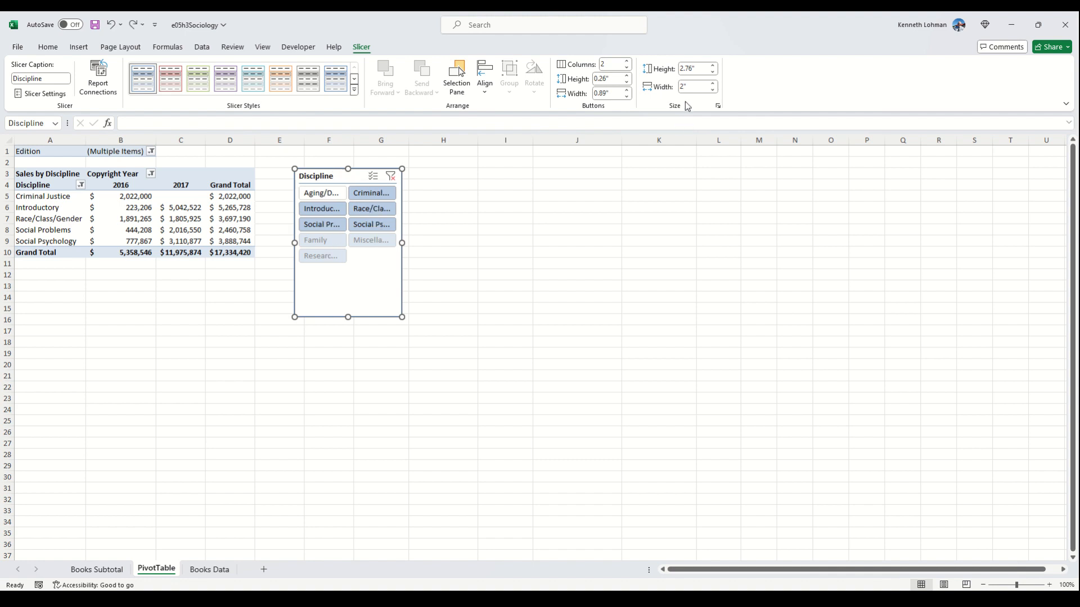
- Set the width of the Discipline slicer's buttons to 1.5 inches
{"action": "left_click", "coordinate": [614, 94]}
{"action": "key", "text": "BackSpace"}
{"action": "type", "text": "1.5"}
{"action": "key", "text": "Return"}
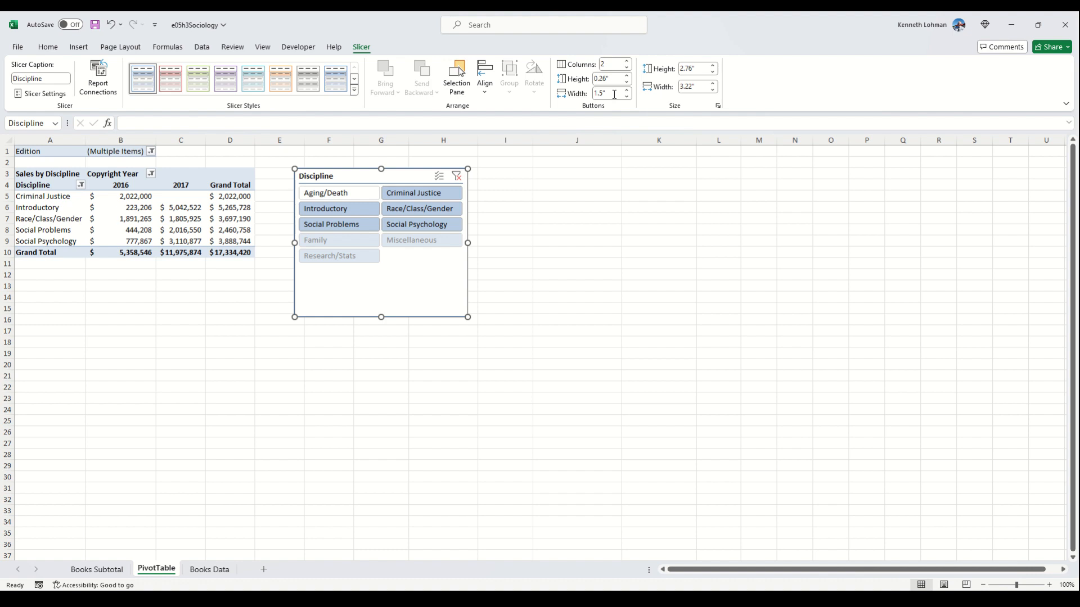
- Set the Discipline slicer's overall height to 2 inches and apply the dark blue slicer style
{"action": "left_click", "coordinate": [689, 68]}
{"action": "type", "text": "2"}
{"action": "key", "text": "Return"}
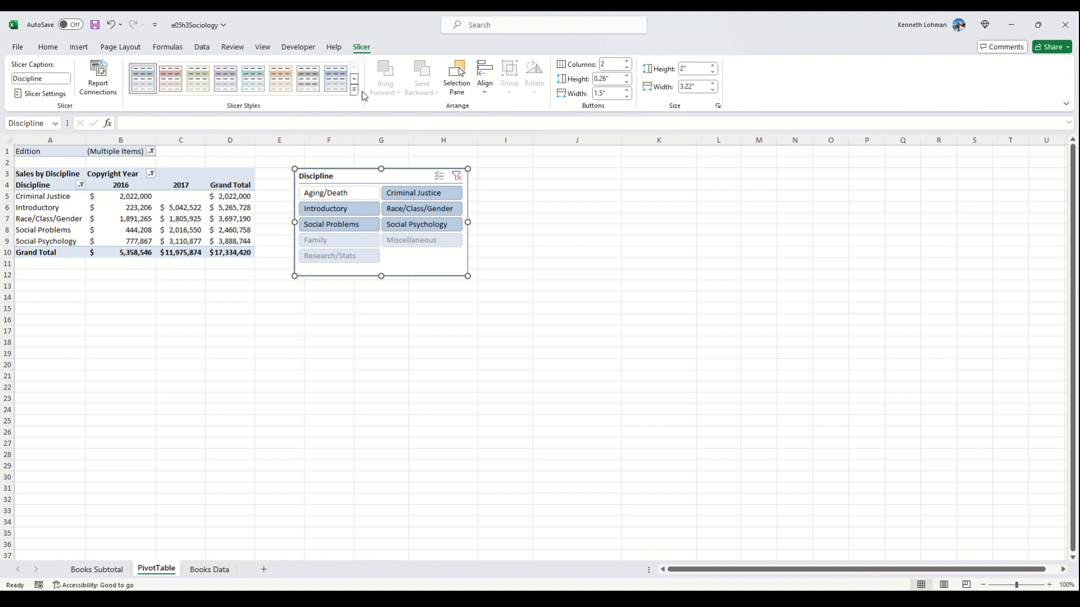
{"action": "left_click", "coordinate": [150, 144]}
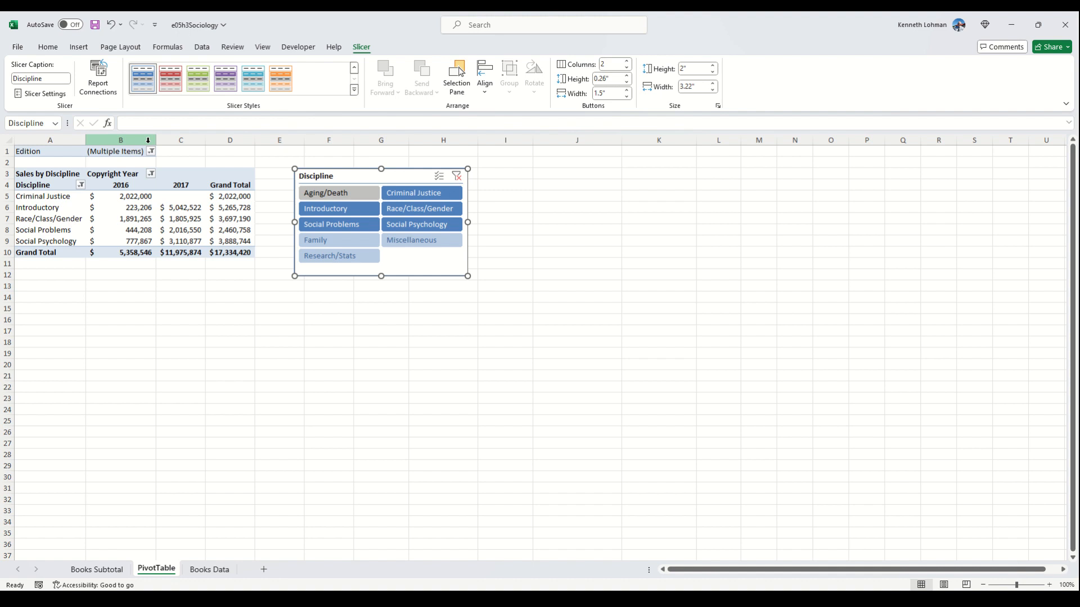
- Add a calculated field named Author Royalties to the PivotTable
{"action": "left_click", "coordinate": [149, 207]}
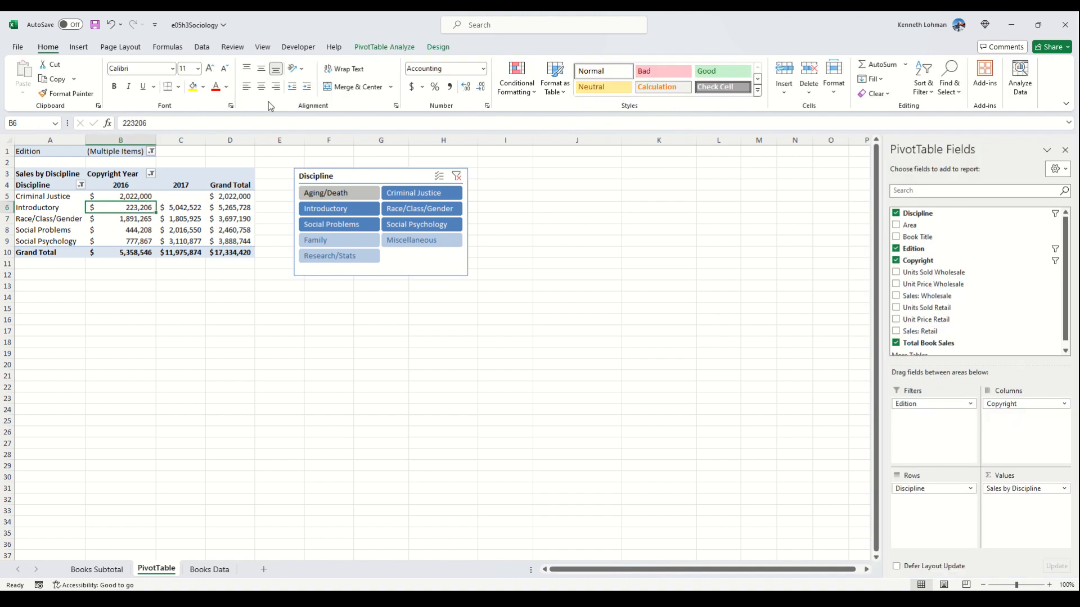
{"action": "left_click", "coordinate": [406, 49]}
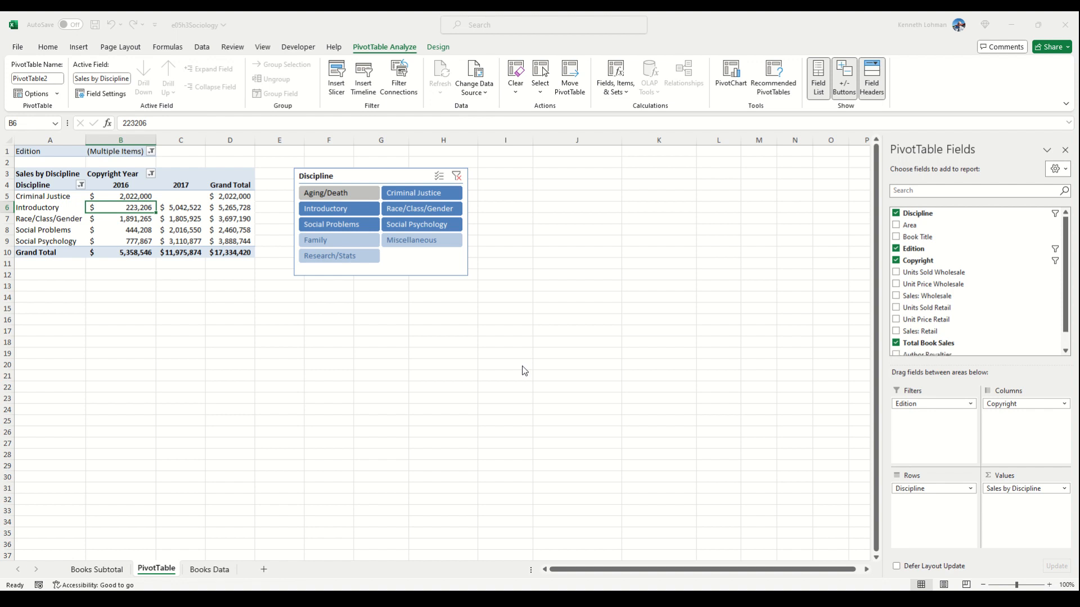
{"action": "left_click", "coordinate": [523, 366]}
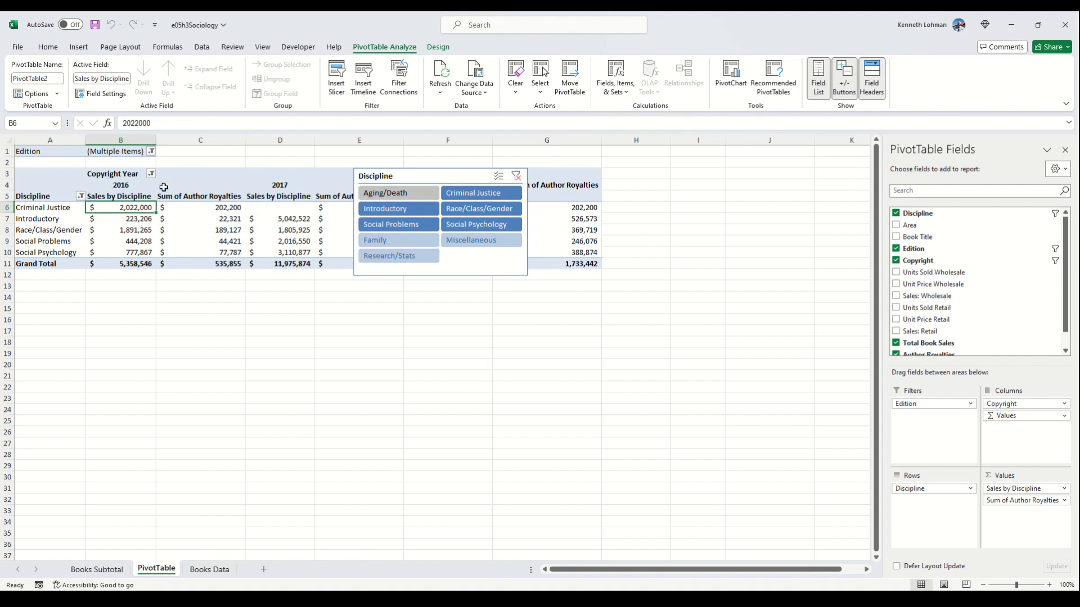
- Rename the Sum of Author Royalties value field as Authors' Royalties
{"action": "left_click", "coordinate": [199, 196]}
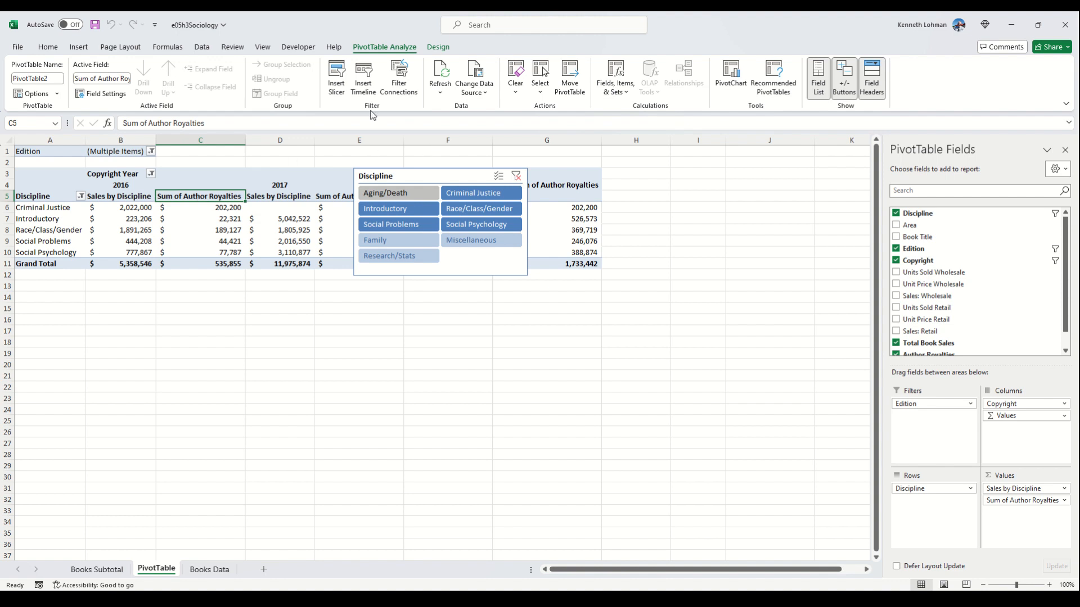
{"action": "left_click", "coordinate": [121, 98]}
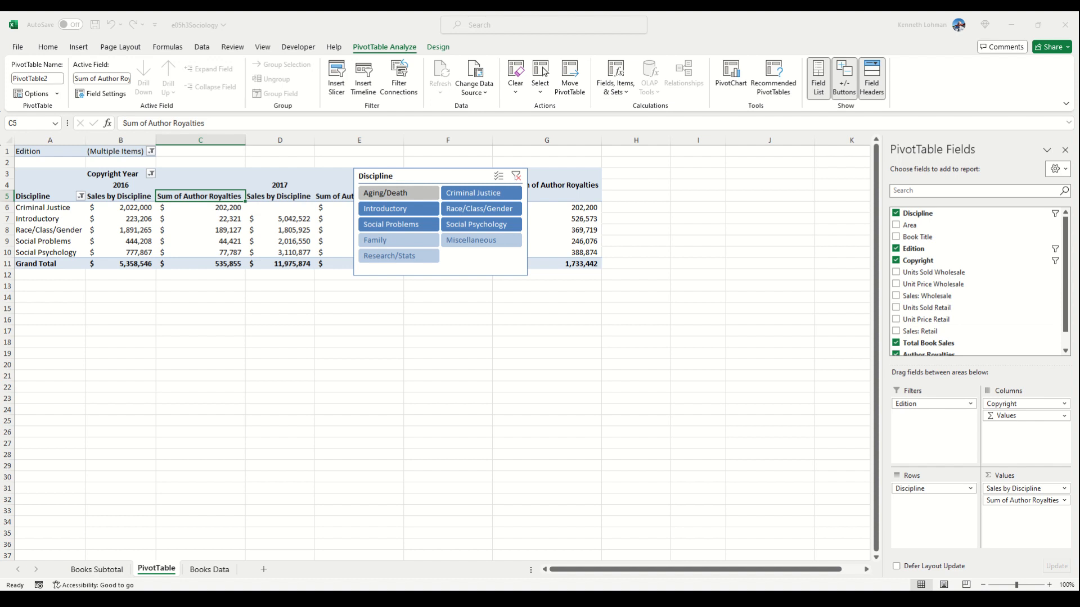
{"action": "key", "text": "Return"}
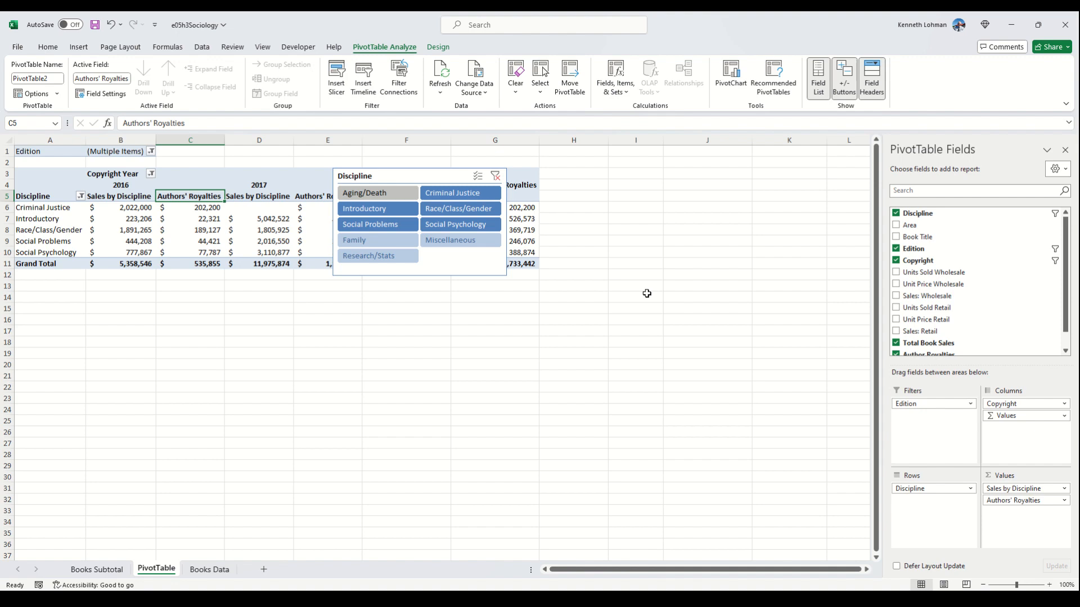
- Relocate the Discipline slicer below the PivotTable, with its upper corner at cell A13
{"action": "left_click", "coordinate": [416, 178]}
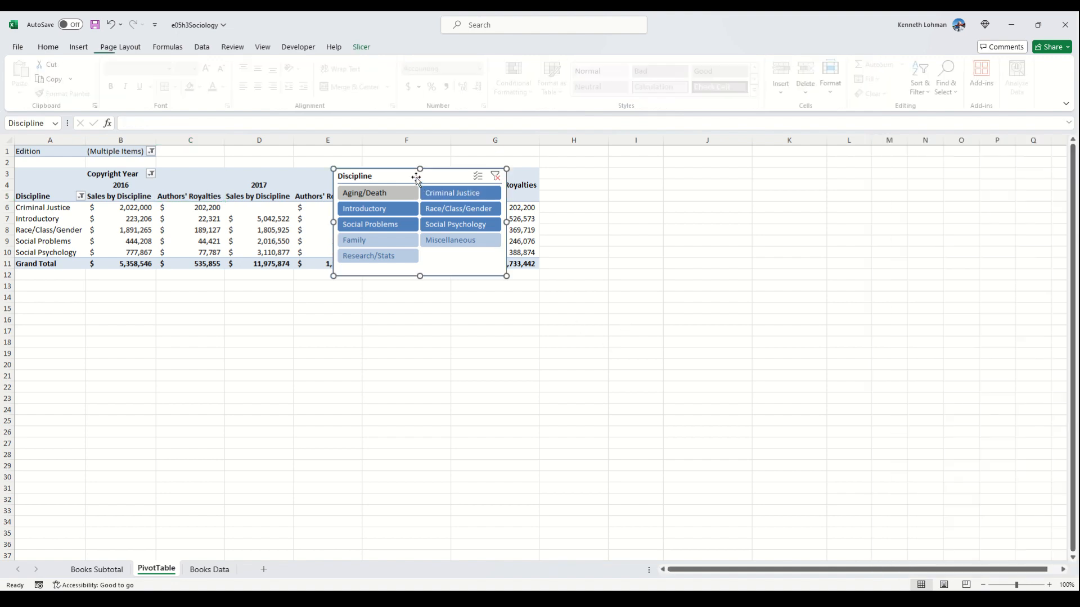
{"action": "key", "text": "Delete"}
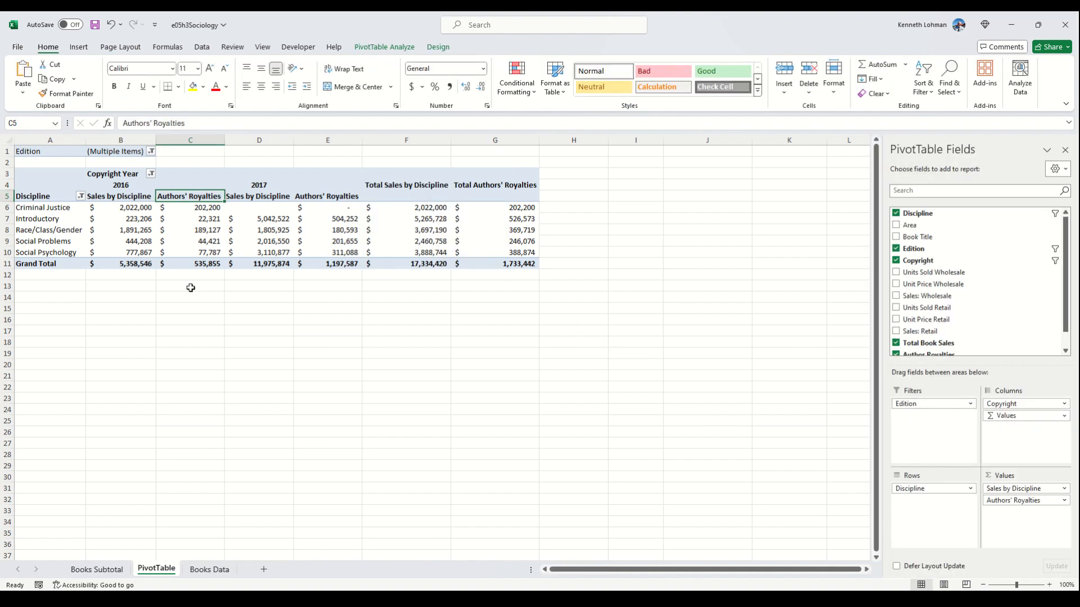
{"action": "left_click", "coordinate": [48, 286]}
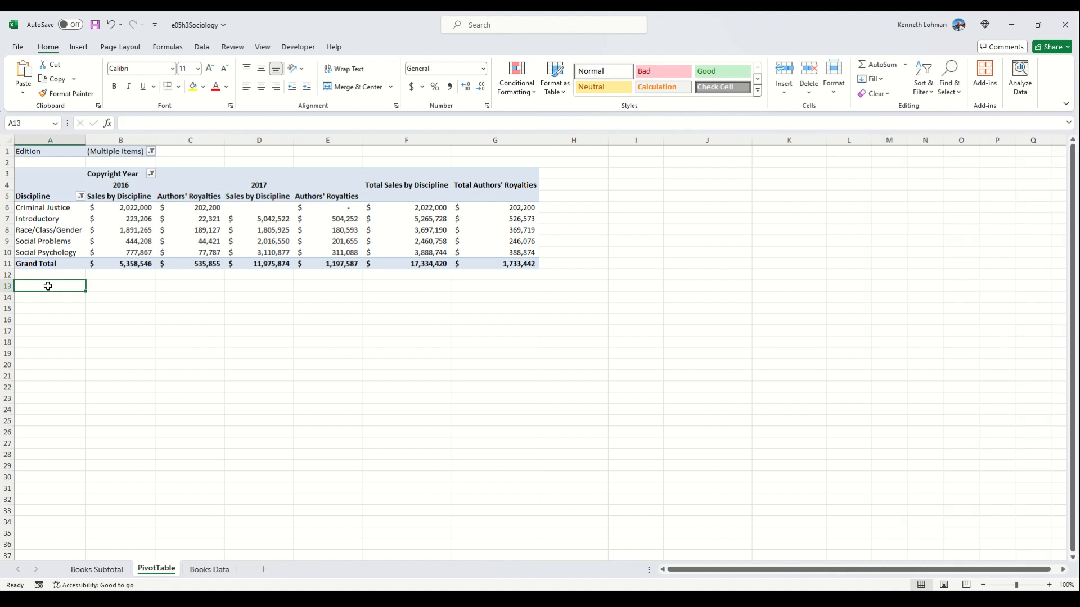
{"action": "key", "text": "ctrl+v"}
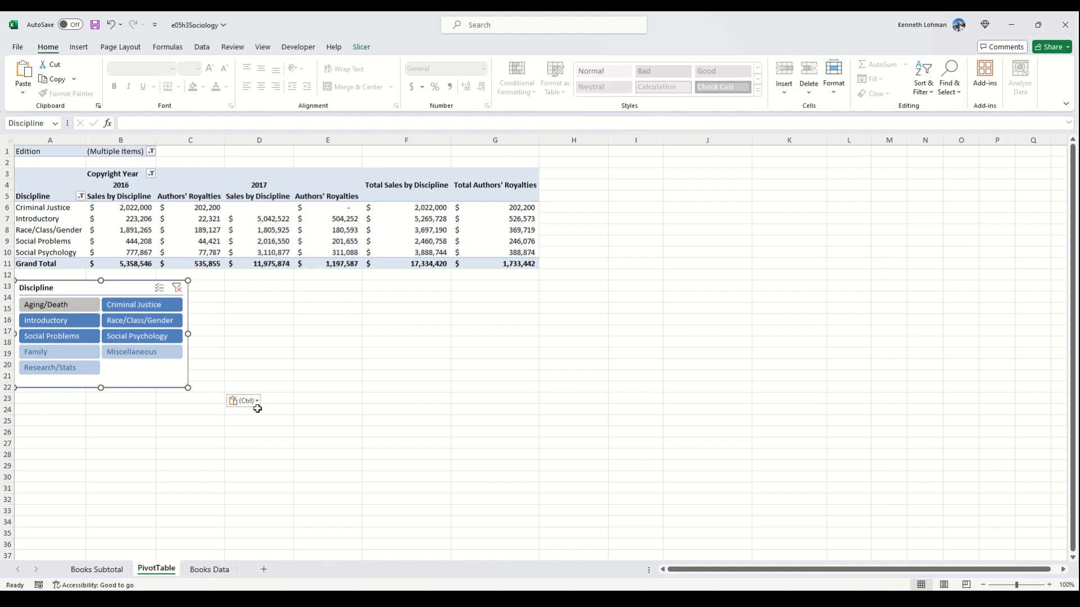
- Center the Authors' Royalties headings in cells C5 and E5 and wrap their text
{"action": "left_click", "coordinate": [209, 192]}
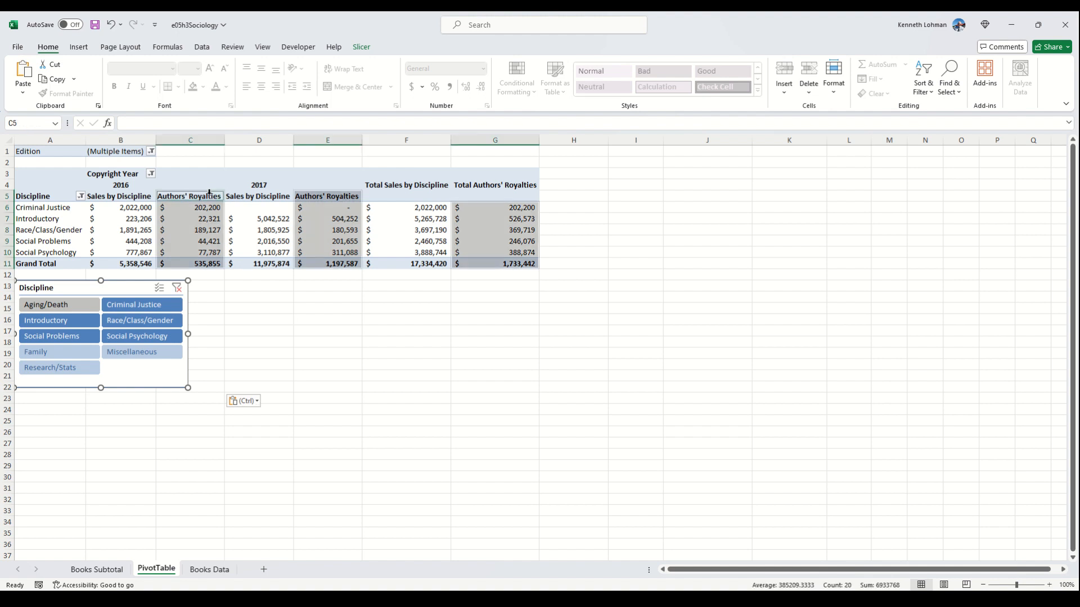
{"action": "left_click", "coordinate": [207, 198]}
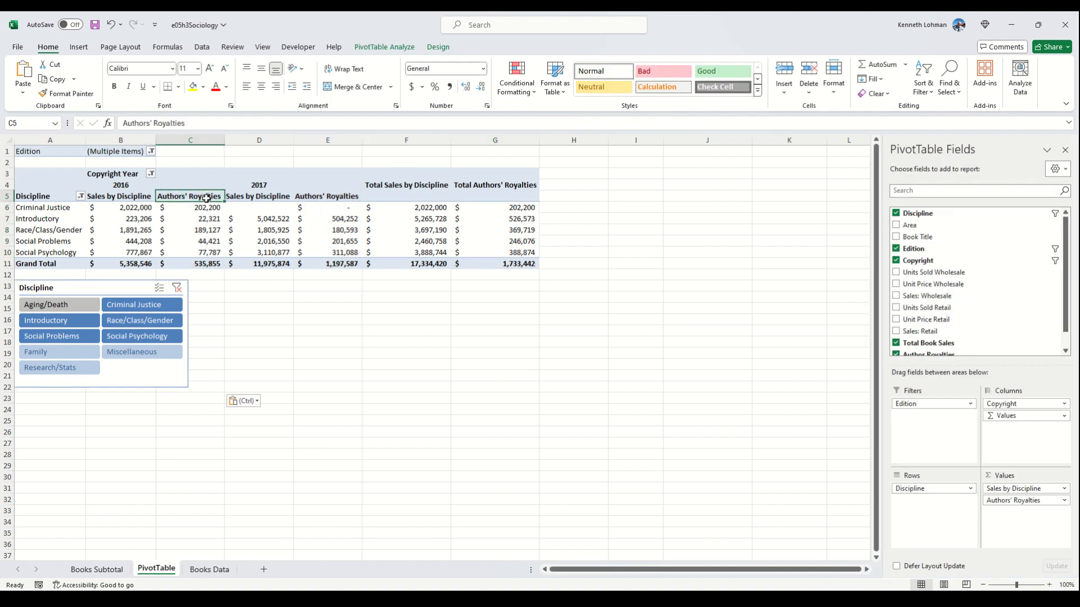
{"action": "left_click", "coordinate": [324, 198], "text": "ctrl"}
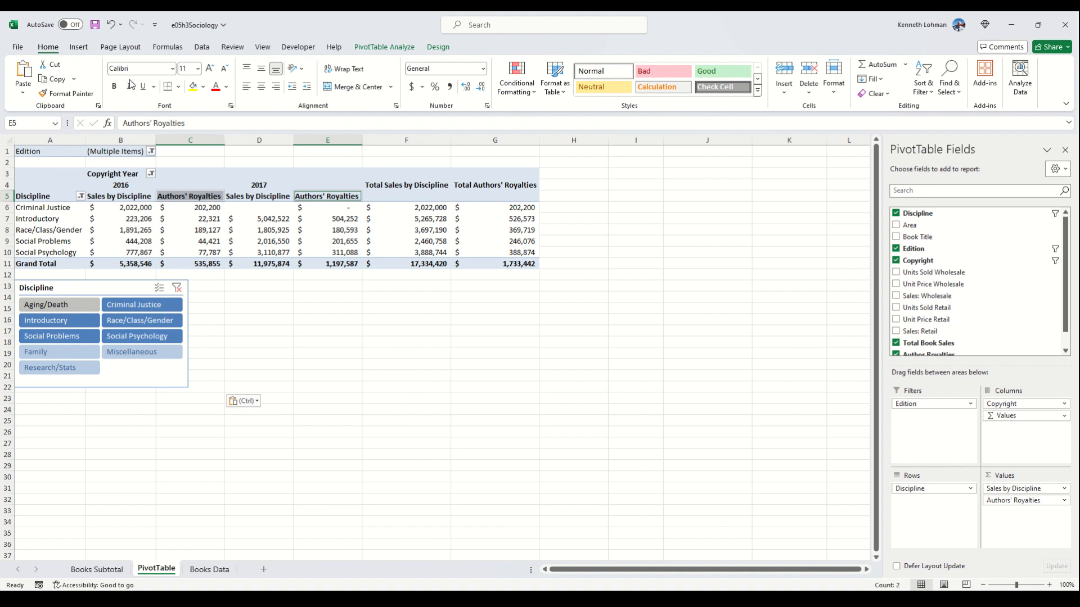
{"action": "left_click", "coordinate": [262, 88]}
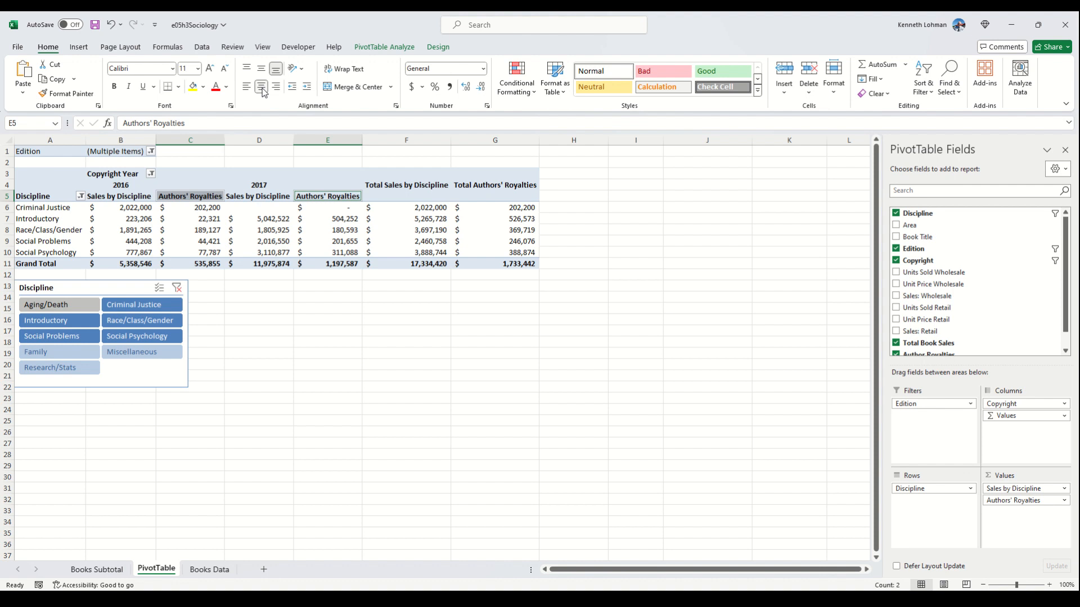
{"action": "left_click", "coordinate": [343, 70]}
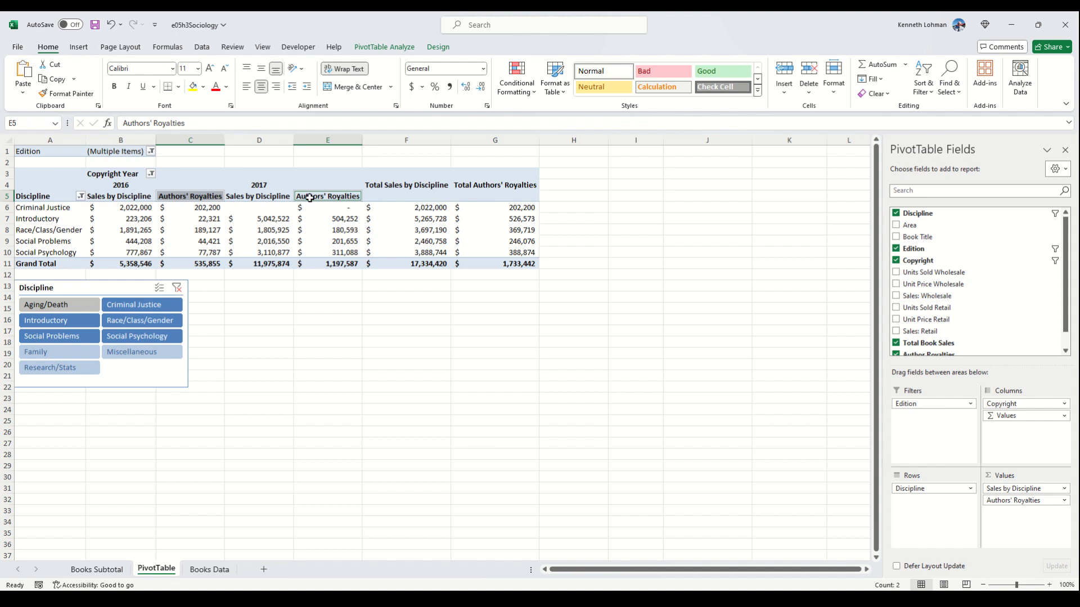
- Narrow columns C and E, which hold the yearly Authors' Royalties, to the same width
{"action": "left_click", "coordinate": [202, 139]}
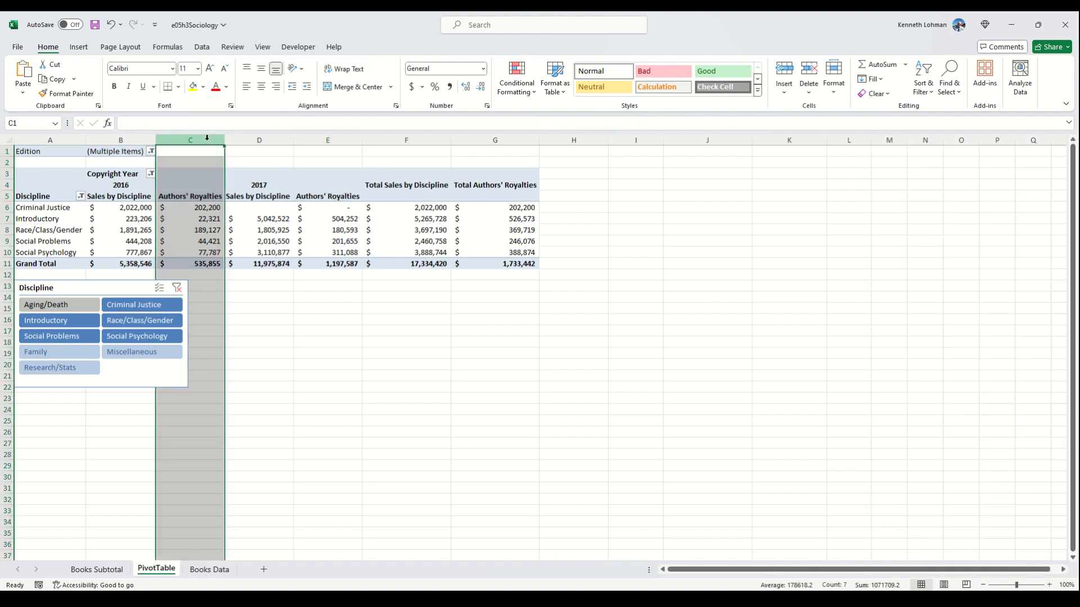
{"action": "left_click", "coordinate": [329, 139], "text": "ctrl"}
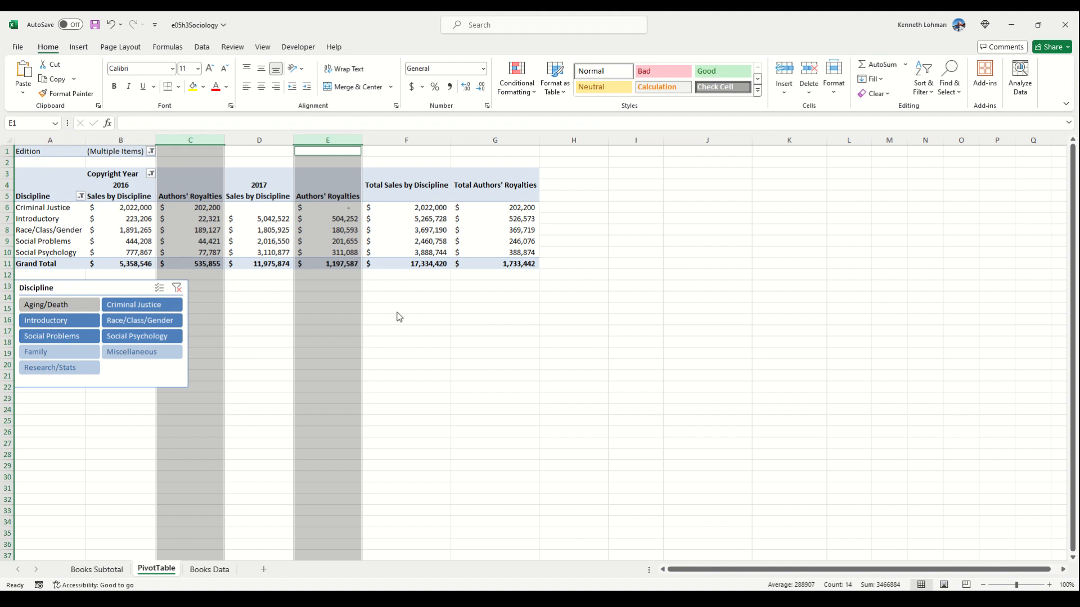
{"action": "key", "text": "ctrl+1"}
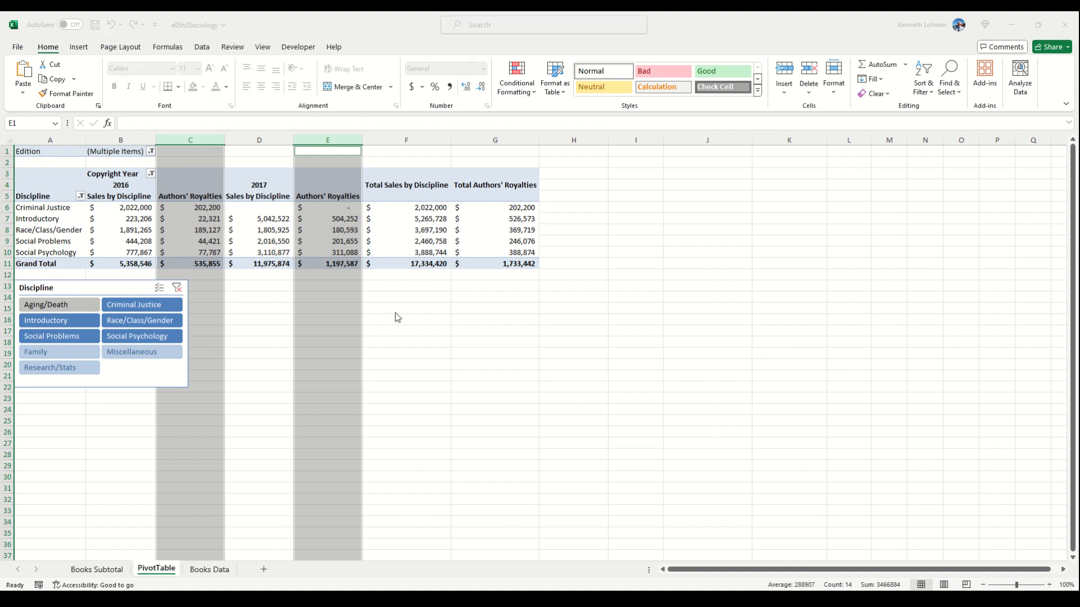
{"action": "key", "text": "Return"}
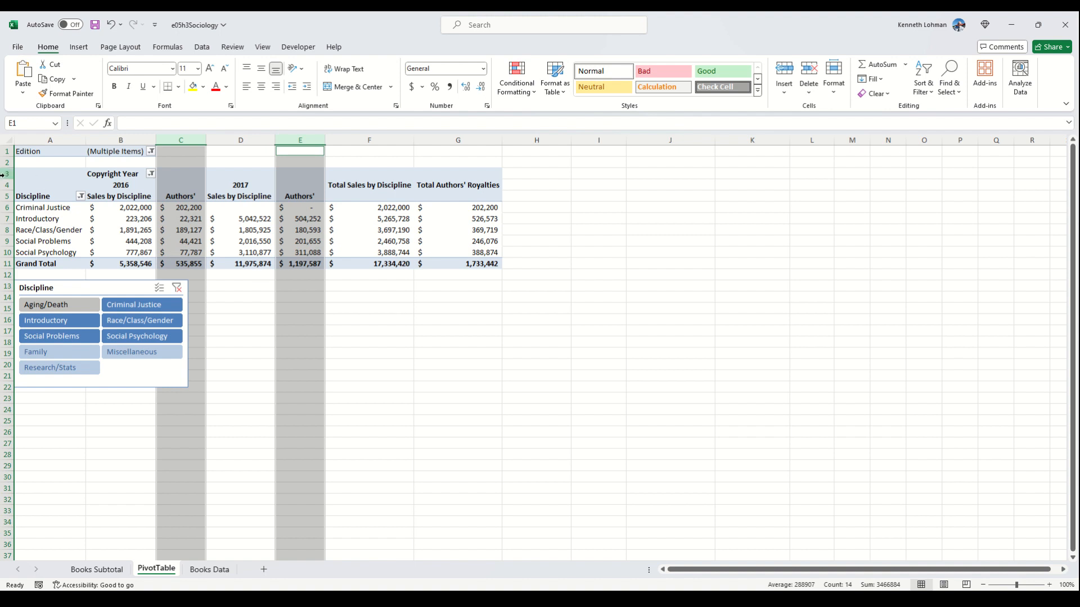
- Set the height of row 5, which holds the PivotTable's value headings, to 30
{"action": "left_click", "coordinate": [6, 195]}
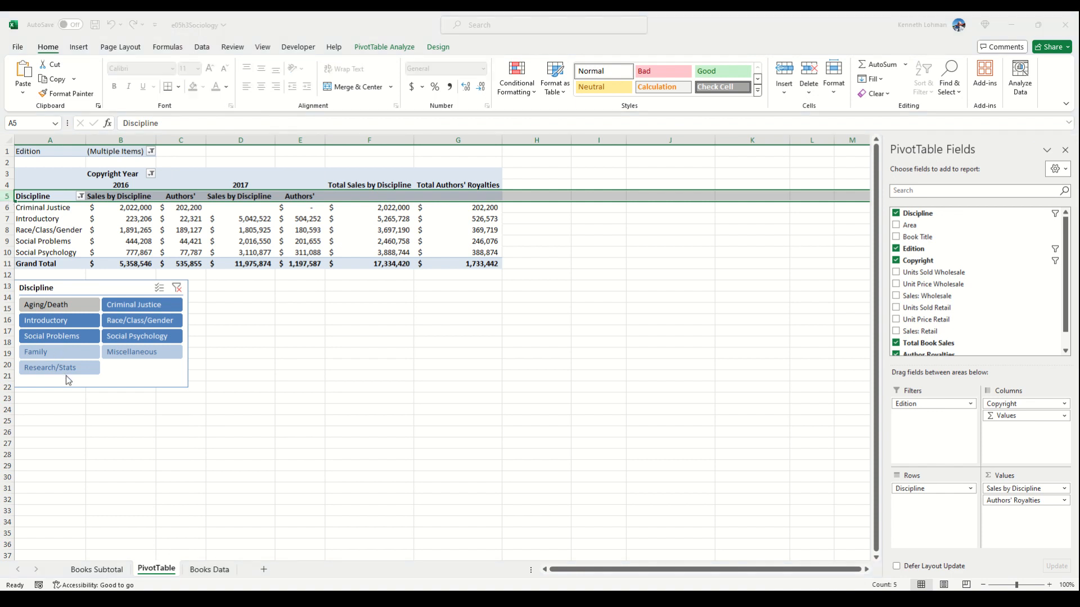
{"action": "type", "text": "30"}
{"action": "key", "text": "Return"}
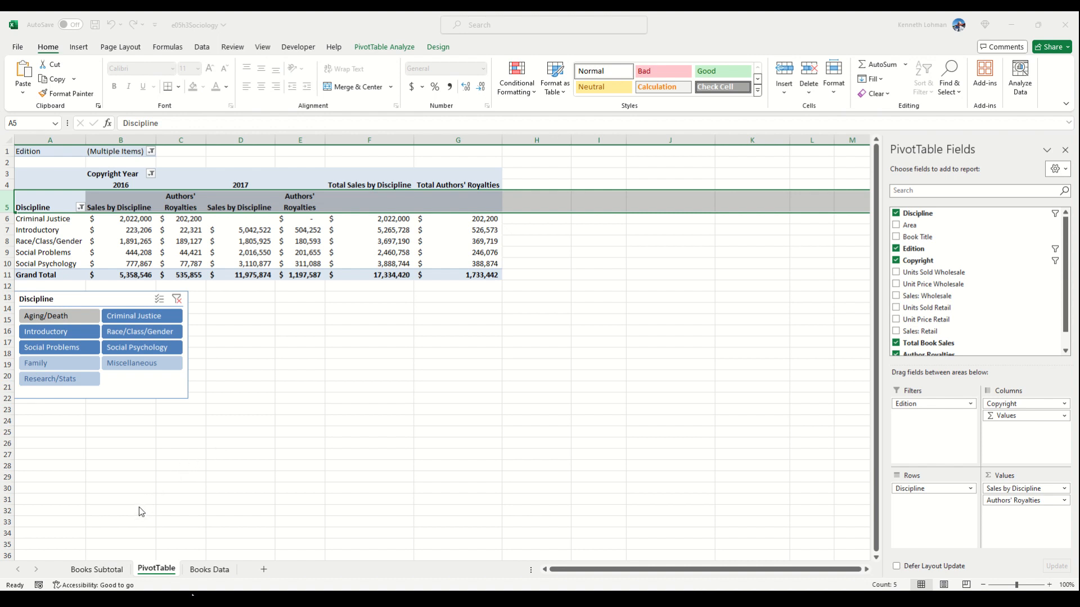
- Delete the Discipline slicer from the PivotTable (2) sheet and remove Authors' Royalties from the PivotTable's values
{"action": "left_click", "coordinate": [231, 532]}
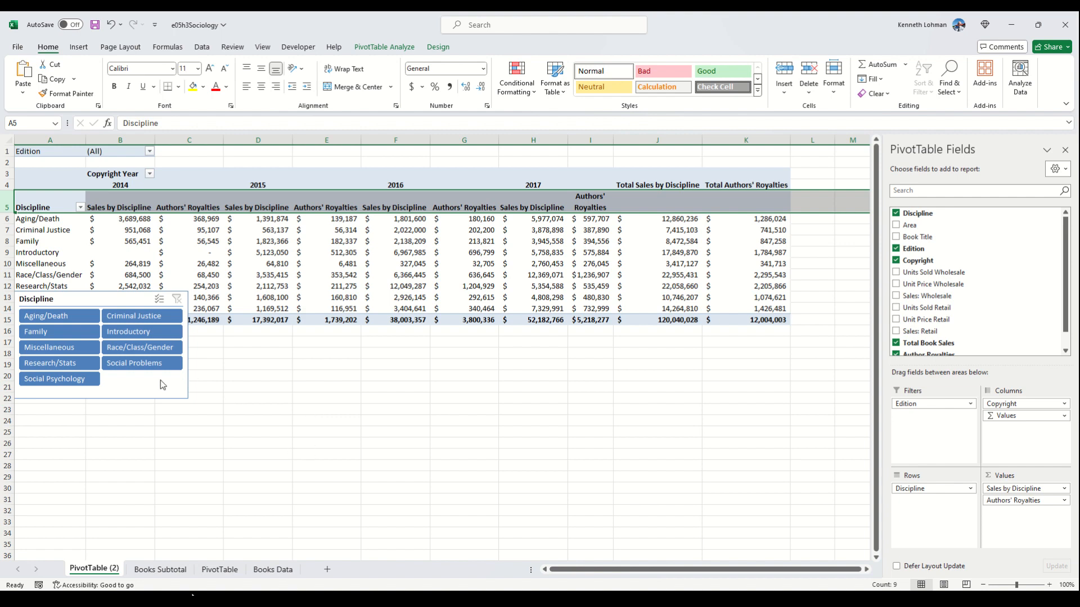
{"action": "left_click", "coordinate": [169, 386]}
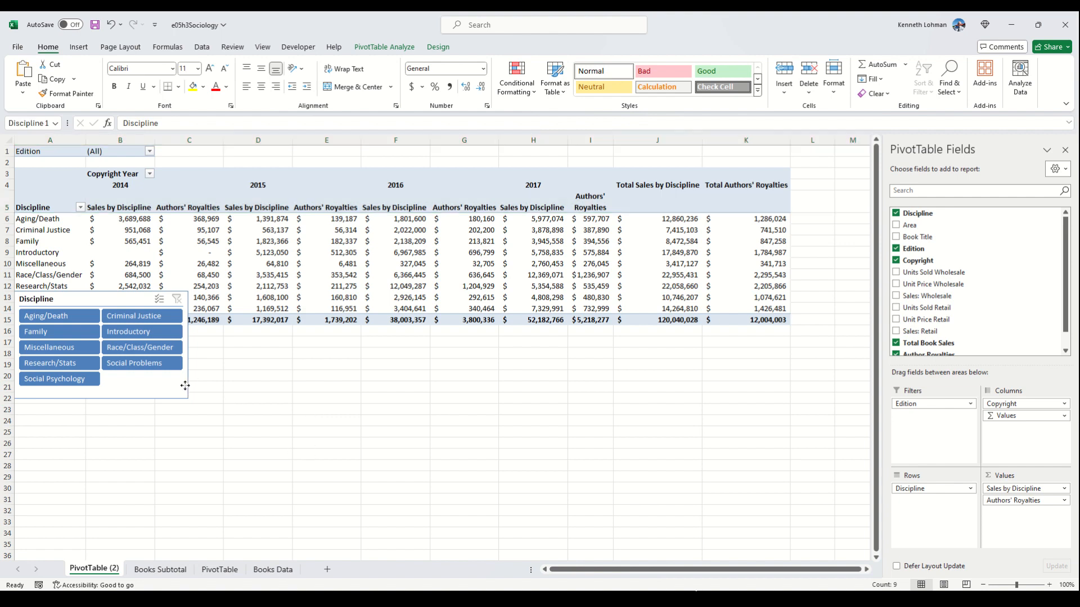
{"action": "key", "text": "Delete"}
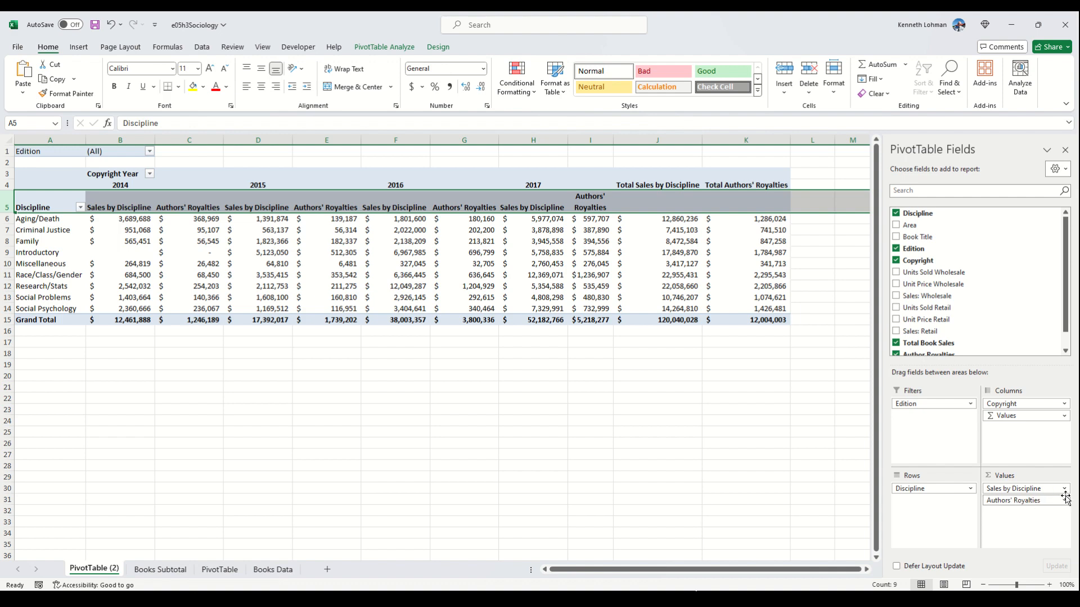
{"action": "left_click_drag", "start_coordinate": [1061, 503], "coordinate": [1034, 477]}
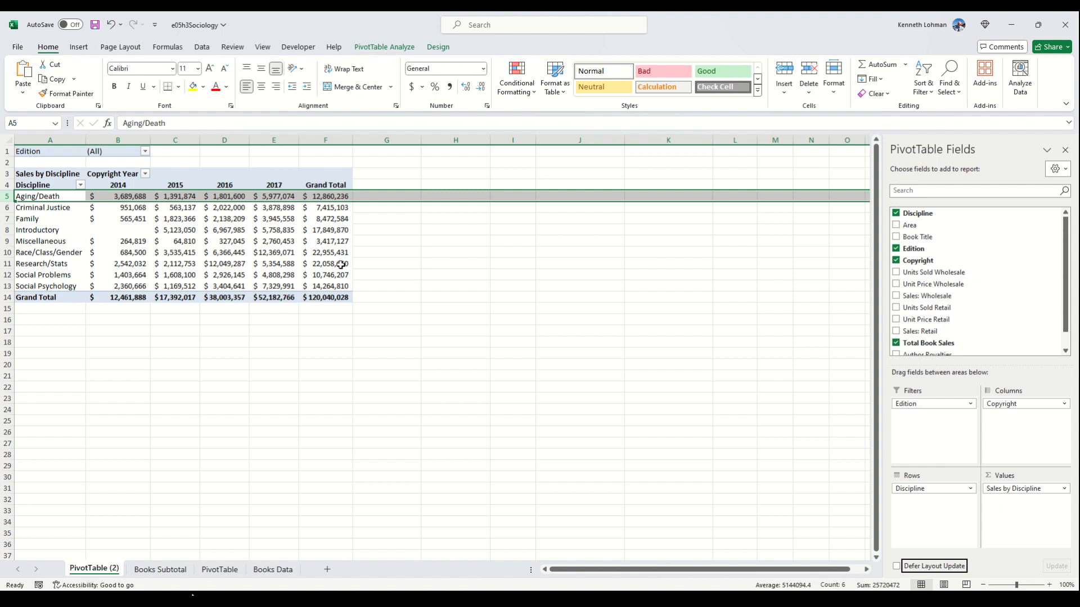
- Show the PivotTable's Sales by Discipline values as percentages of the row total
{"action": "left_click", "coordinate": [414, 51]}
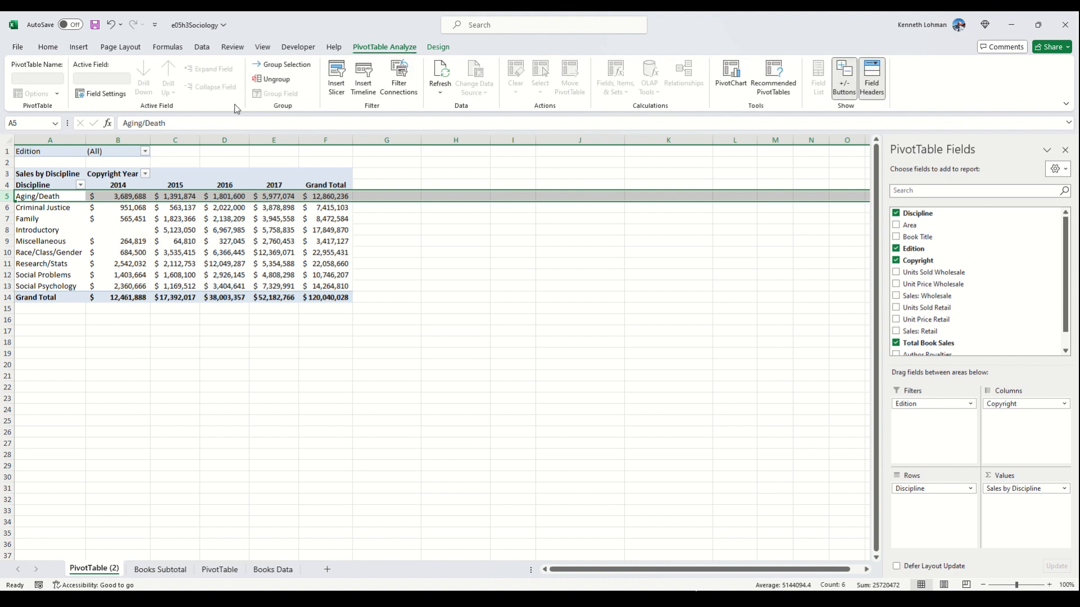
{"action": "left_click", "coordinate": [103, 94]}
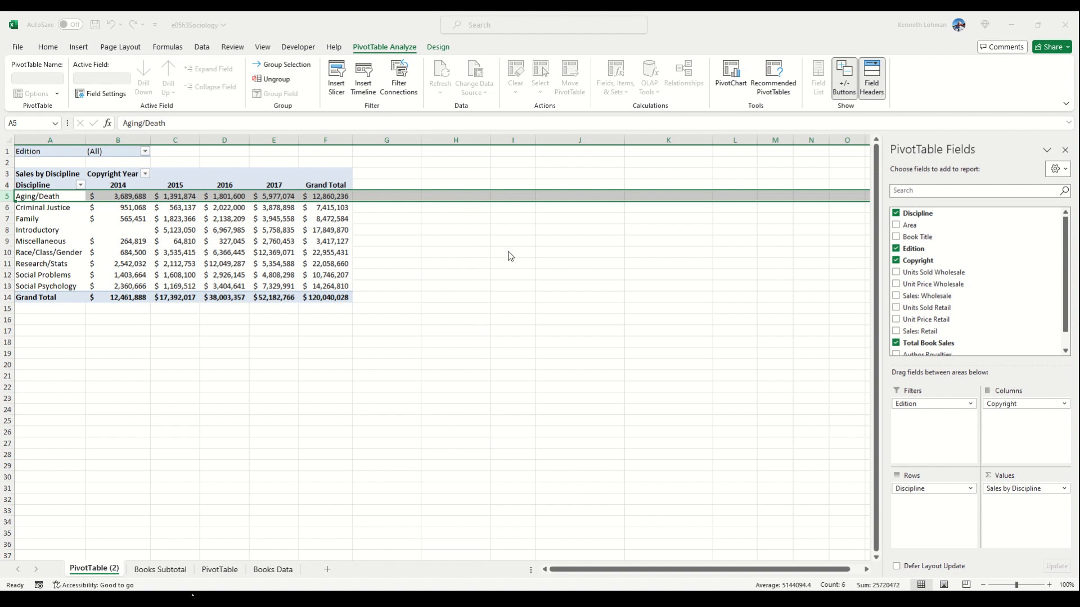
{"action": "left_click", "coordinate": [75, 110]}
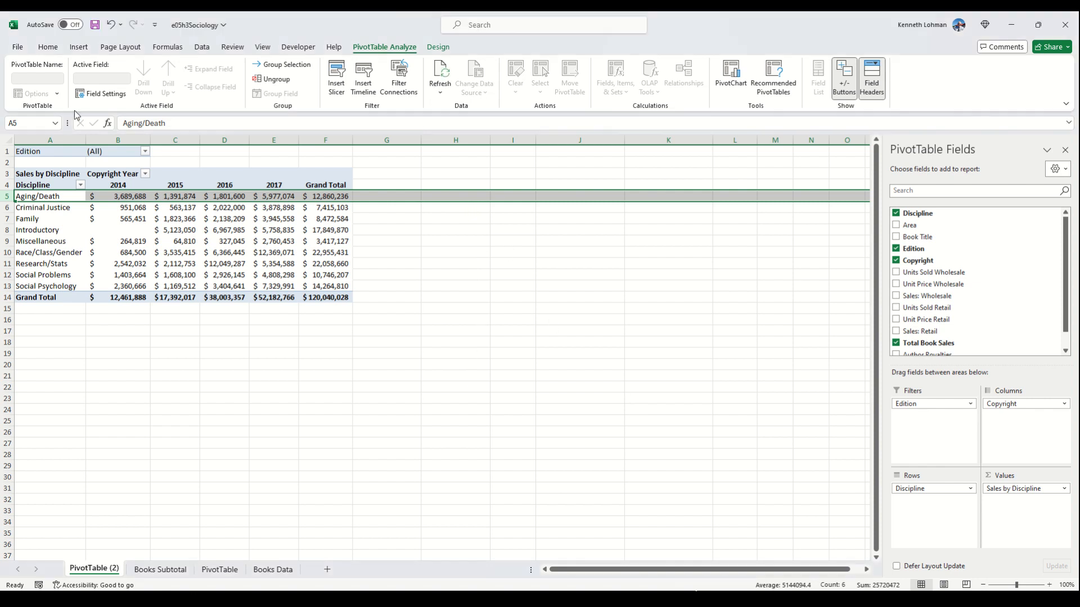
{"action": "left_click", "coordinate": [128, 241]}
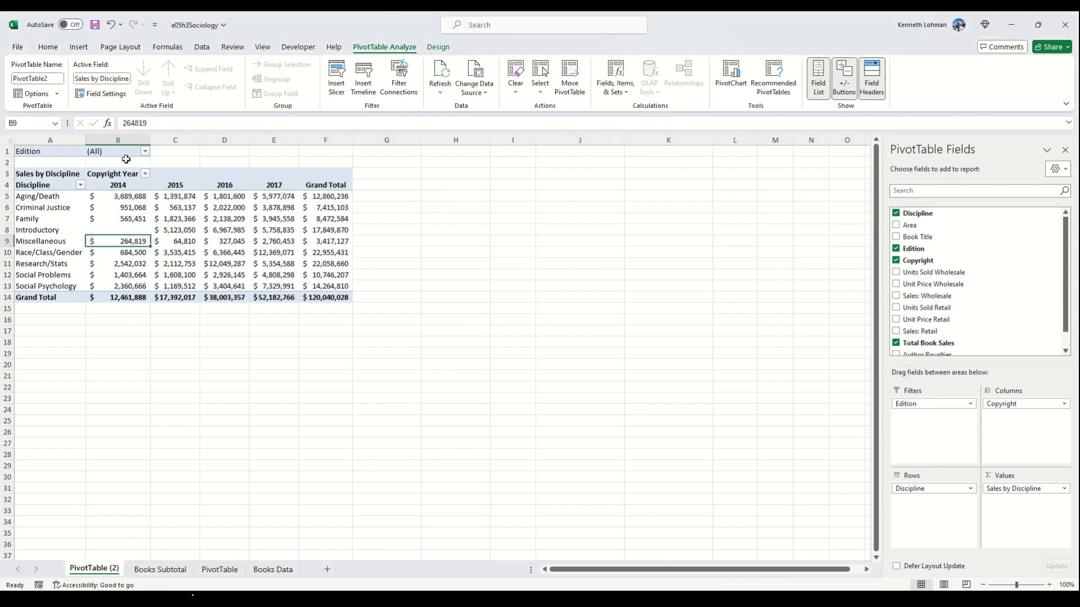
{"action": "left_click", "coordinate": [100, 93]}
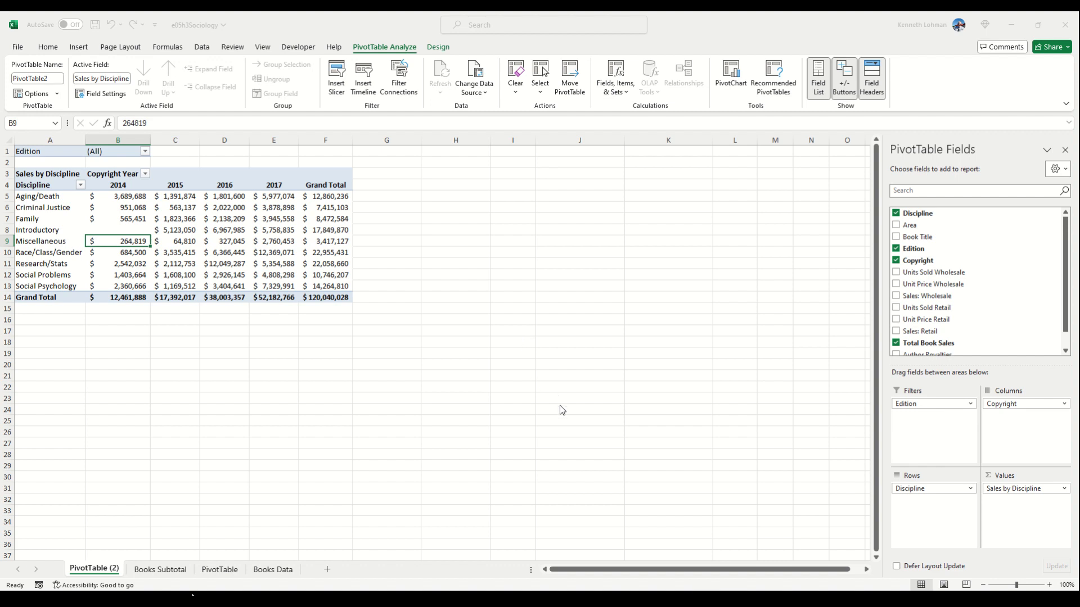
{"action": "left_click", "coordinate": [579, 391]}
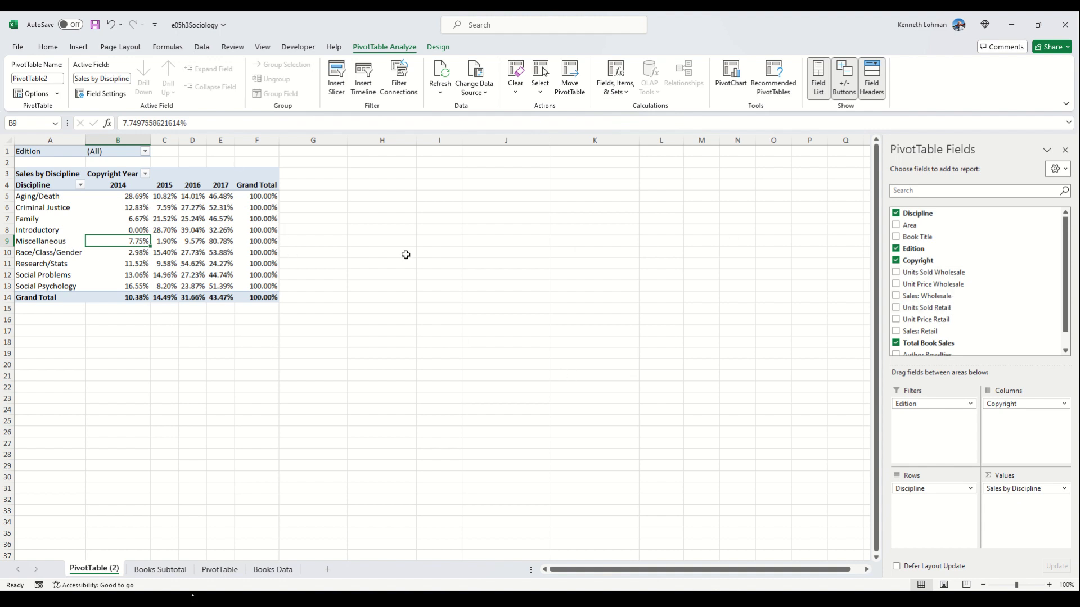
- Change the Sales by Discipline values to display as percentages of the grand total
{"action": "left_click", "coordinate": [101, 93]}
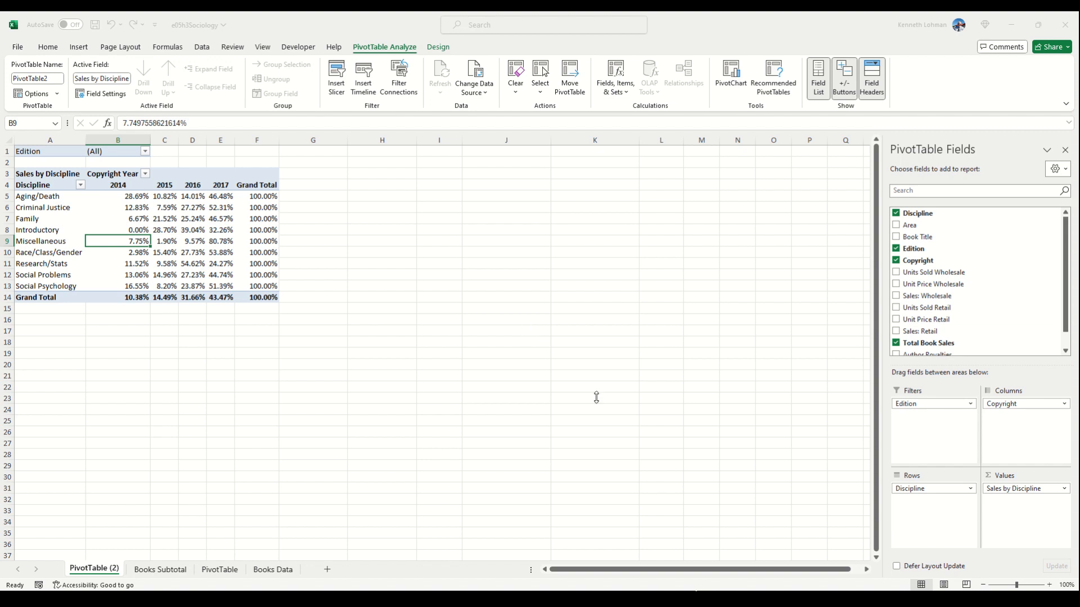
{"action": "left_click", "coordinate": [578, 384]}
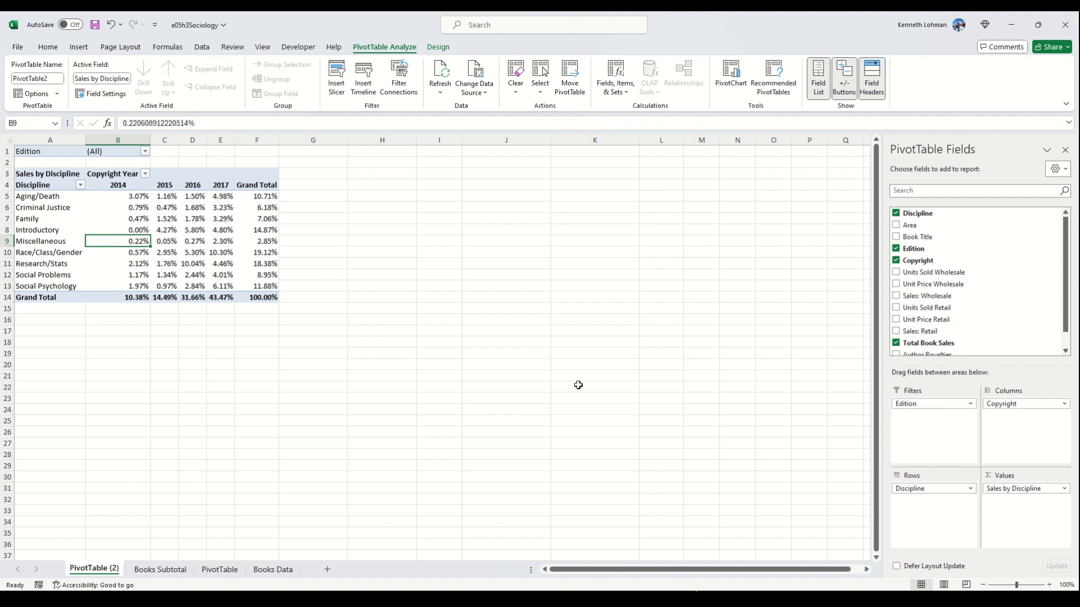
- Apply a PivotTable style with dark red header rows to the percentage PivotTable and turn on banded columns
{"action": "left_click", "coordinate": [437, 48]}
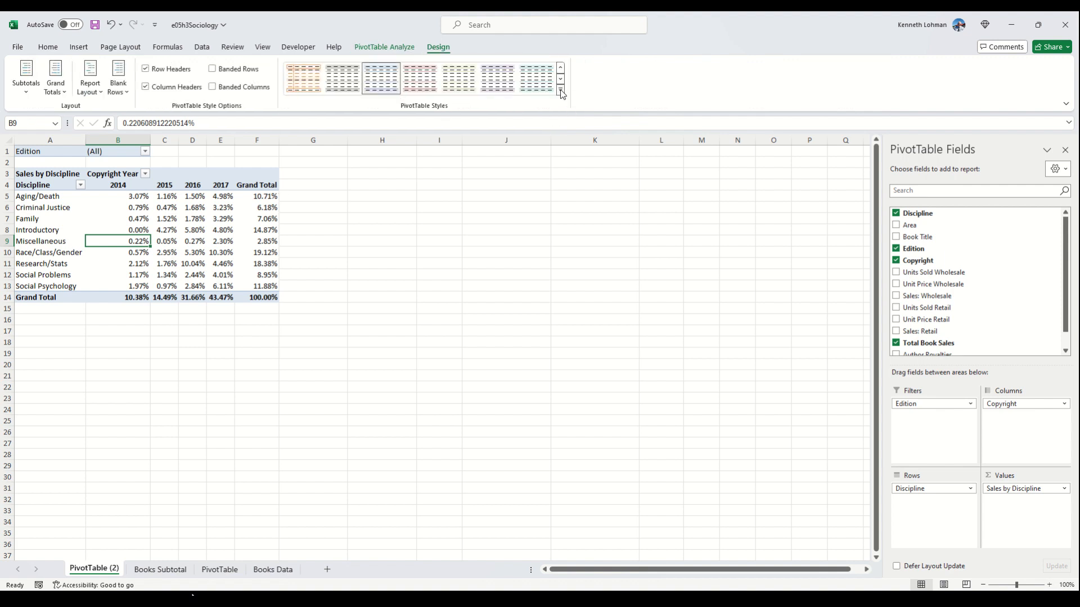
{"action": "left_click", "coordinate": [561, 93]}
{"action": "left_click", "coordinate": [372, 285]}
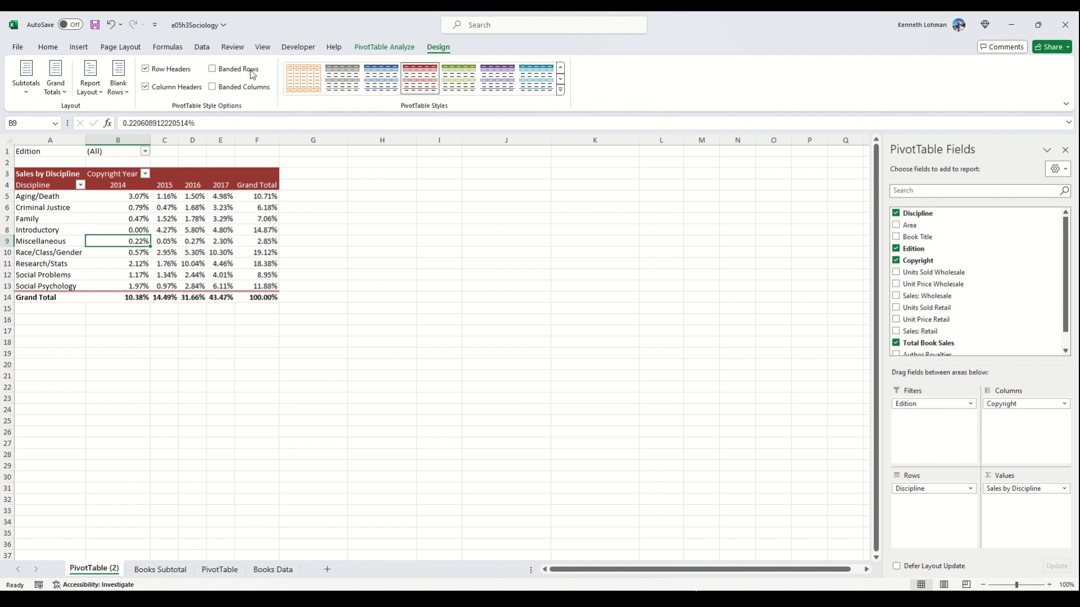
{"action": "left_click", "coordinate": [213, 87]}
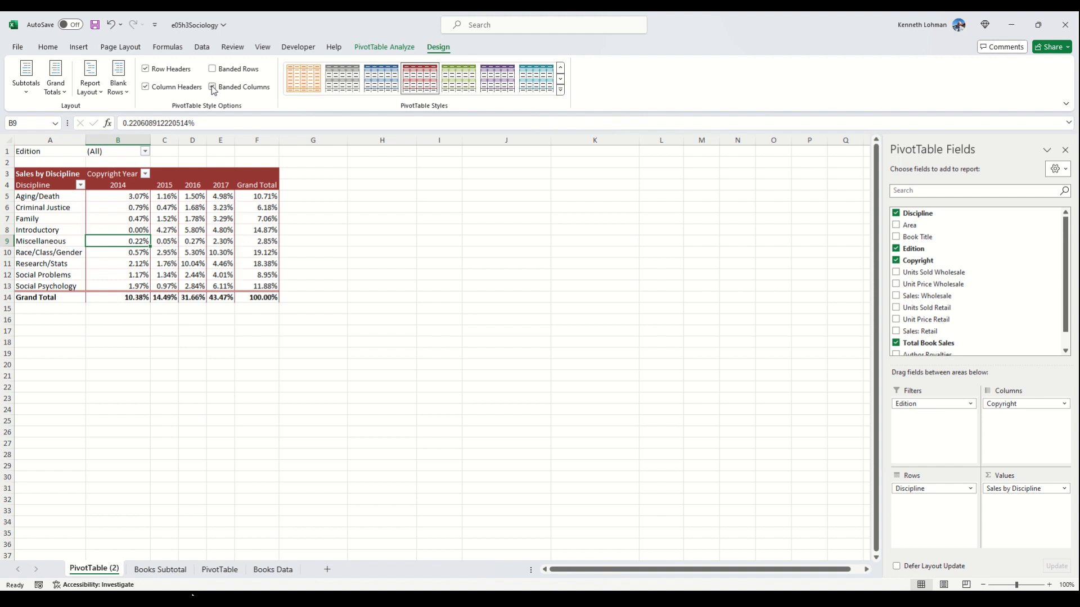